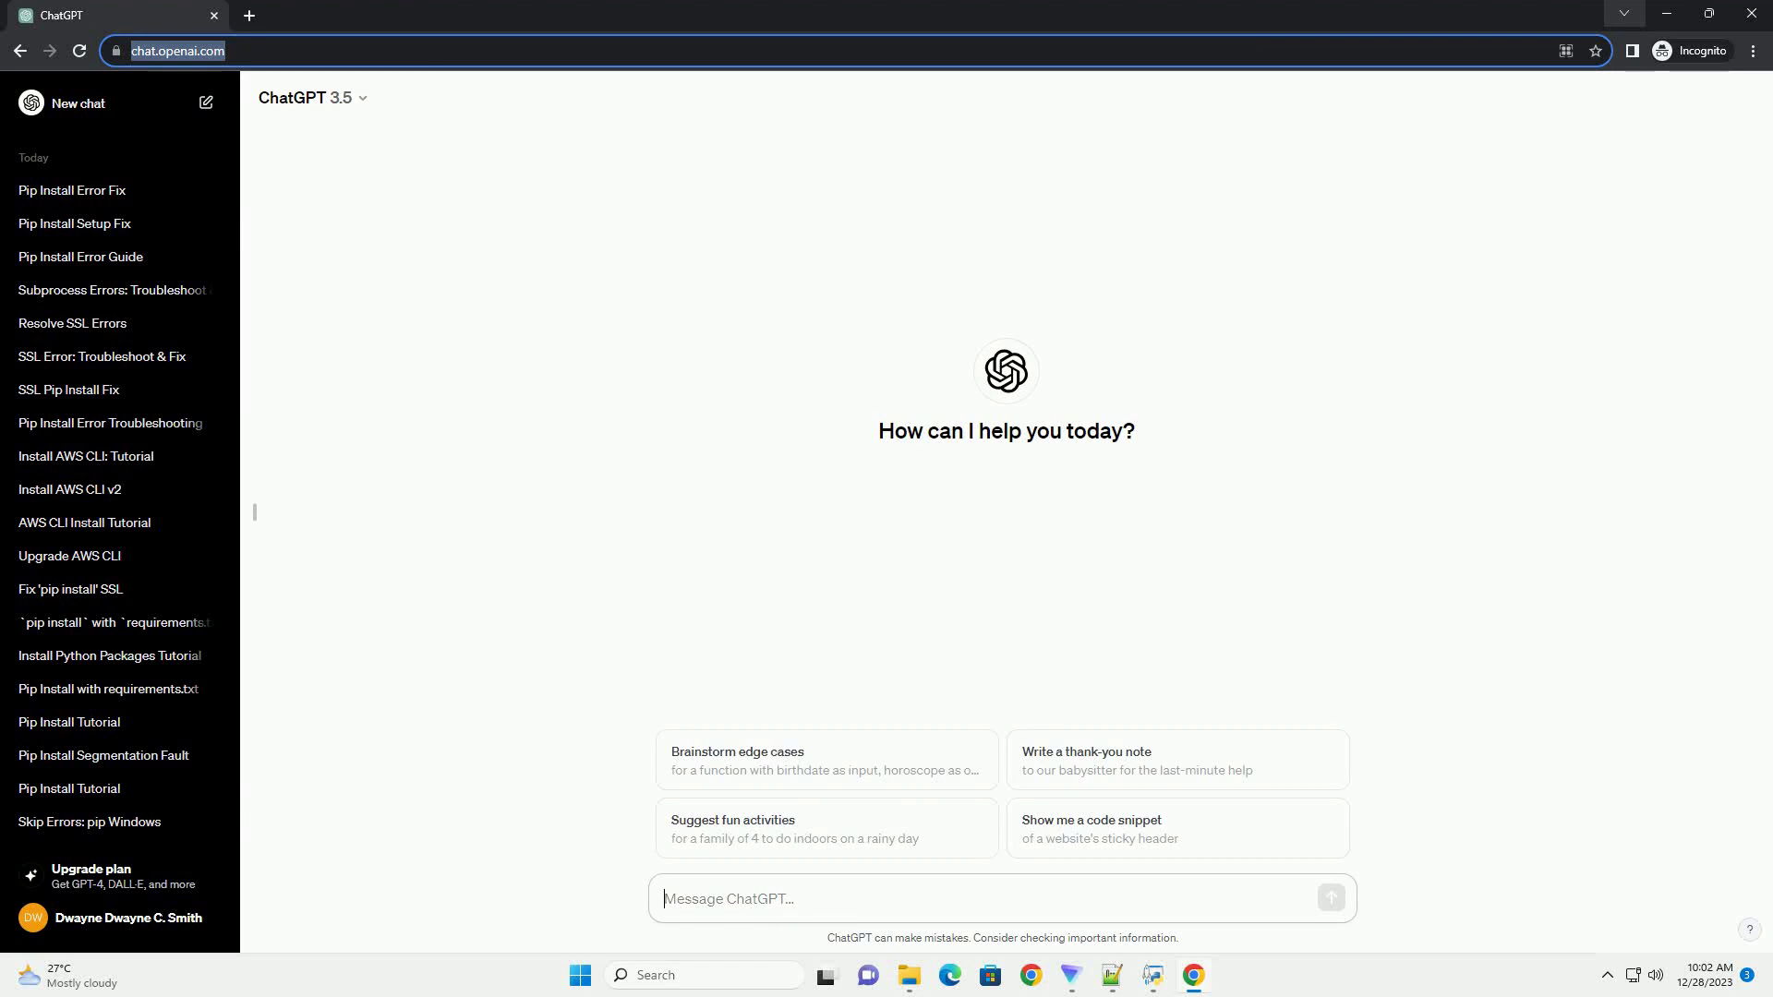
pyautogui.write('write an informative tutorial about pip install error ssl wrong_version_number with code example')
# Send the request for a tutorial on fixing the pip install SSL wrong_version_number error
pyautogui.press('Return')
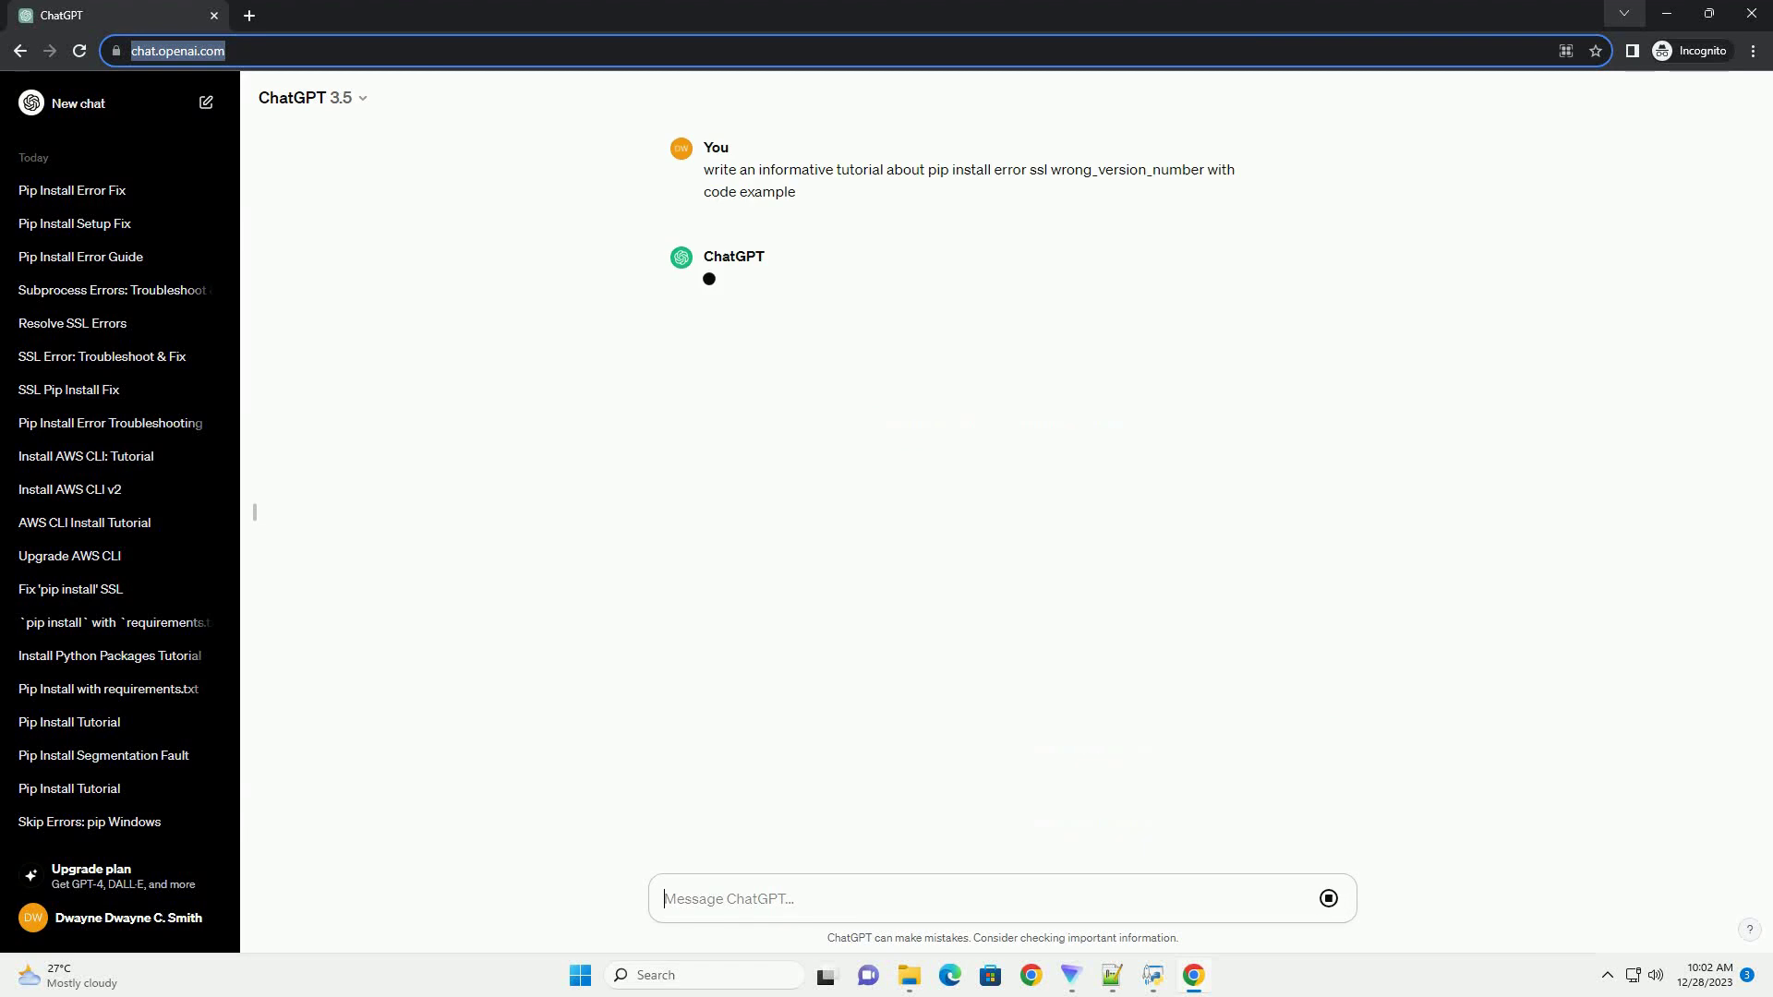